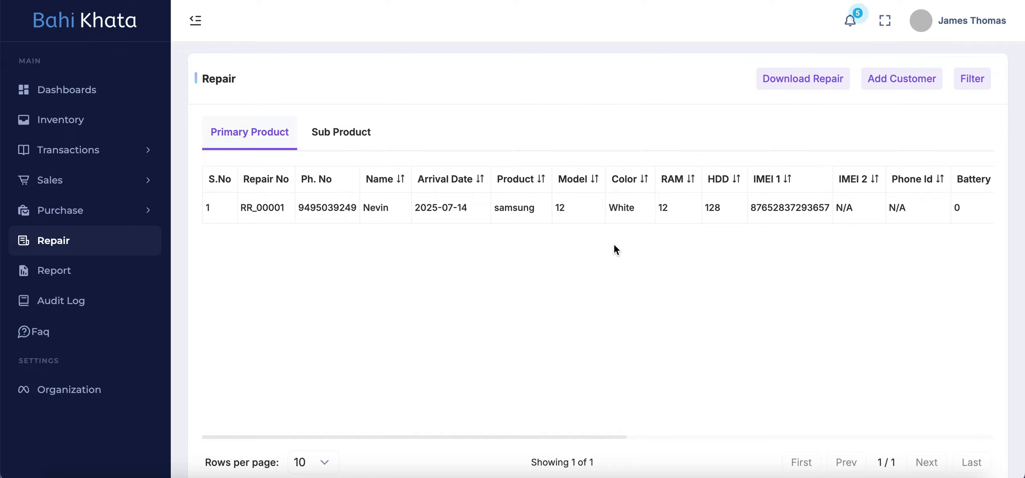
Step: Examine the repair record's customer, arrival date and device specification columns in the Primary Product table
scroll(626, 234, "right", 1)
scroll(626, 234, "left", 1)
scroll(532, 192, "right", 3)
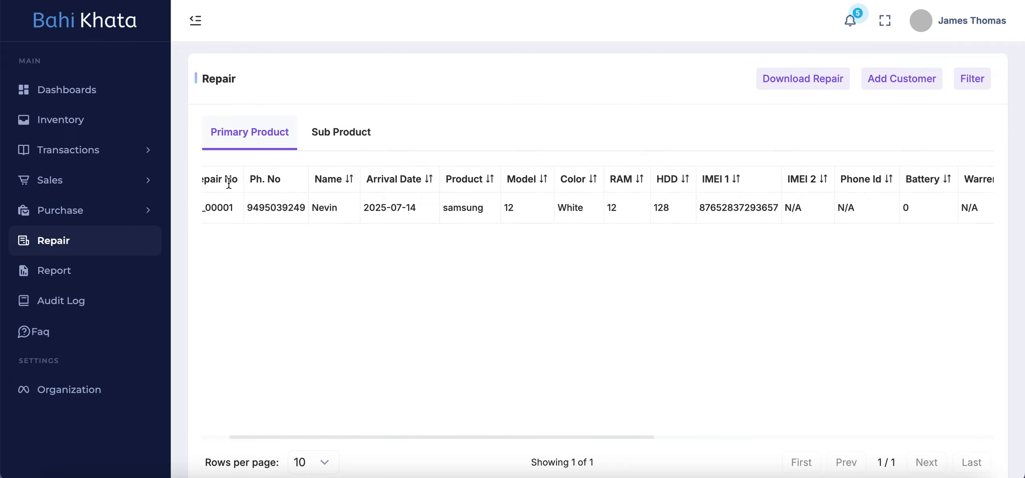
scroll(324, 199, "right", 1)
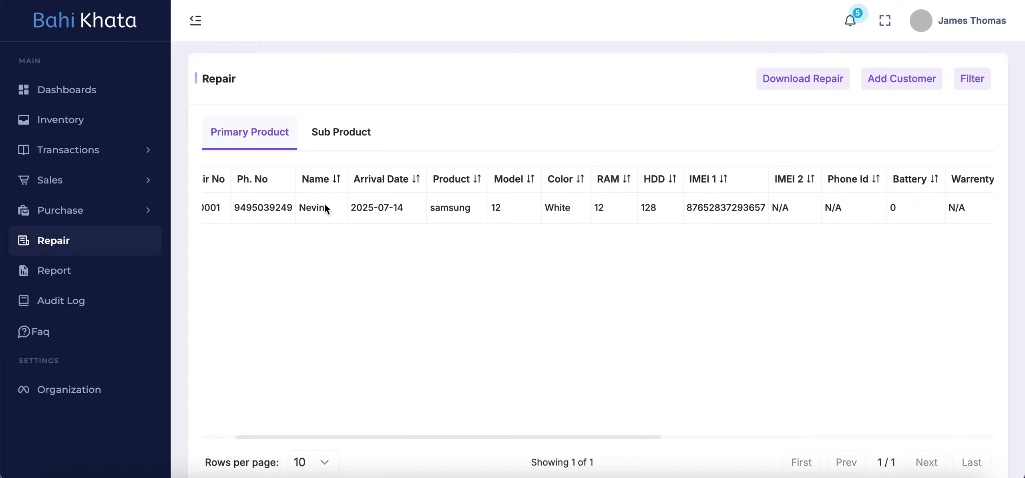
scroll(434, 232, "right", 2)
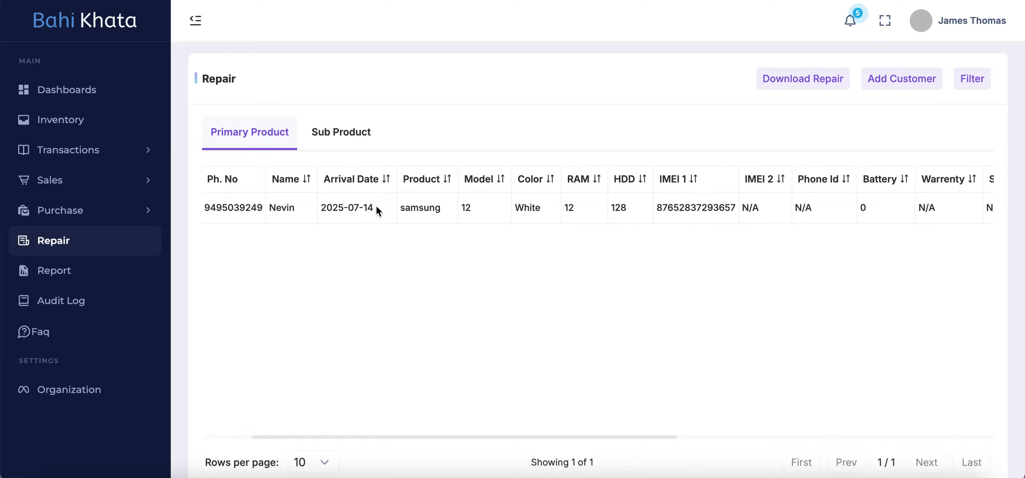
scroll(542, 212, "right", 10)
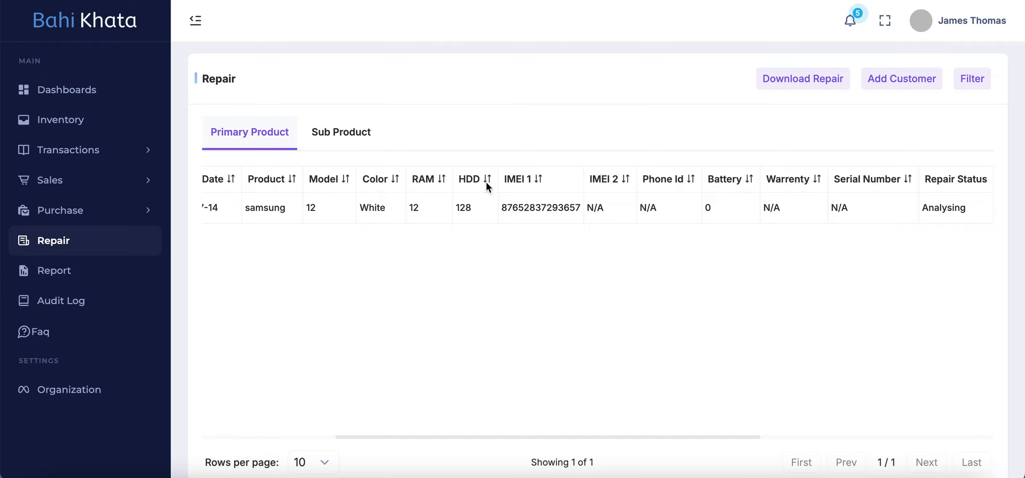
scroll(651, 208, "right", 12)
scroll(654, 207, "right", 15)
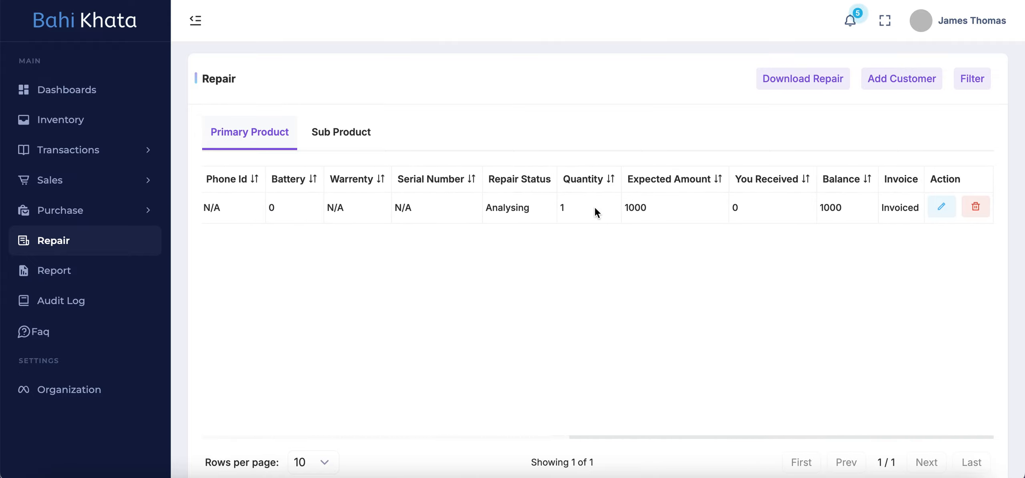
Step: Examine the record's repair status, quantity, expected amount, received amount, balance and invoice columns
left_click_drag(535, 208, 484, 207)
left_click(531, 210)
left_click(574, 207)
double_click(748, 214)
left_click(785, 209)
double_click(851, 207)
left_click(817, 248)
left_click_drag(919, 208, 870, 208)
left_click(897, 215)
left_click(870, 306)
scroll(590, 201, "left", 2)
scroll(589, 201, "left", 8)
scroll(590, 201, "right", 8)
scroll(659, 220, "left", 8)
scroll(659, 414, "right", 8)
scroll(687, 261, "left", 8)
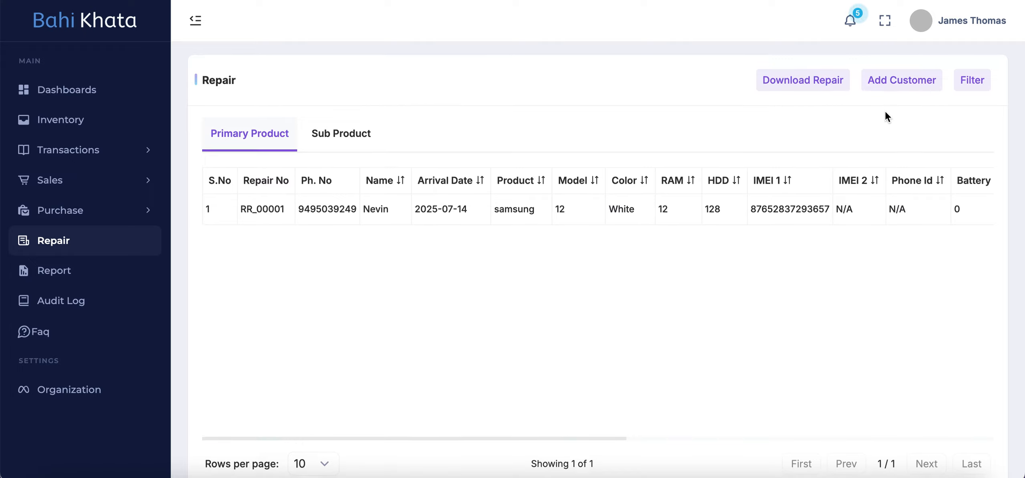
Step: Start a new repair entry for the existing customer and continue to the product details
left_click(902, 85)
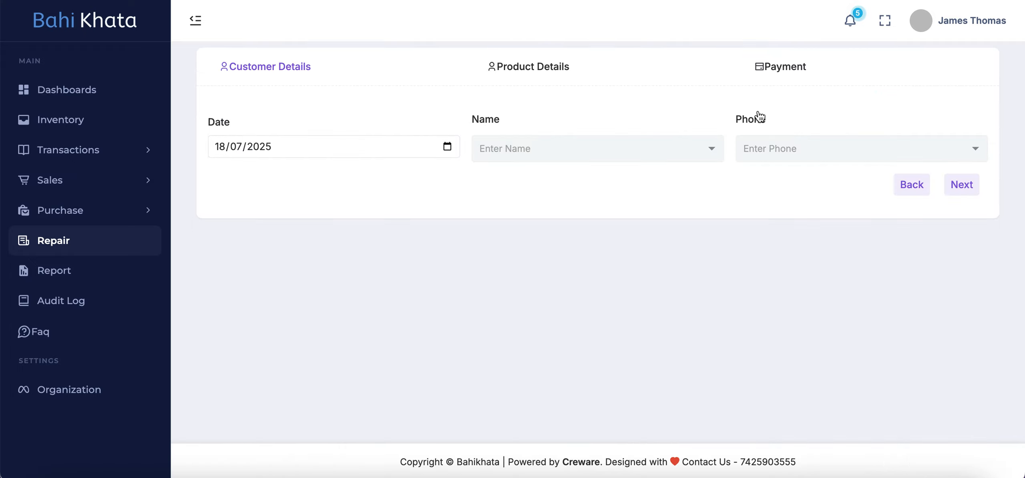
left_click(519, 159)
left_click(537, 181)
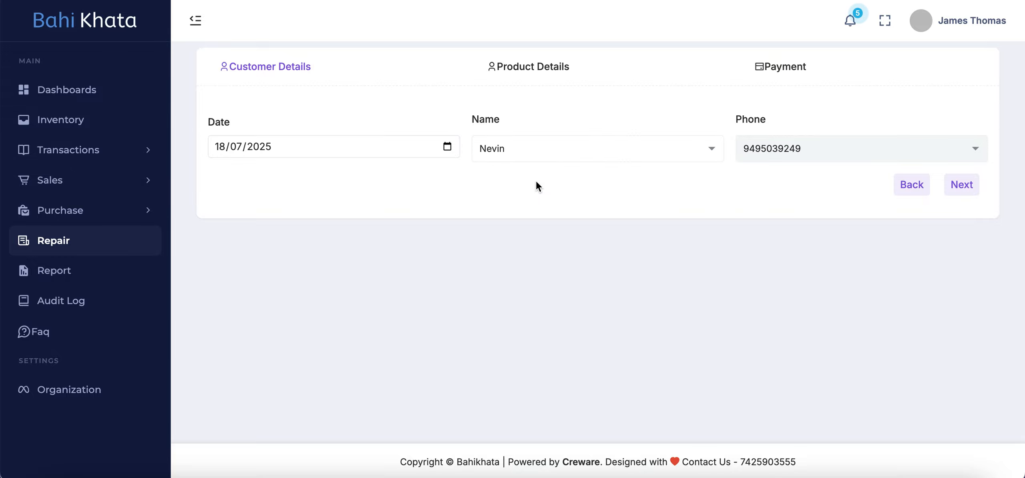
left_click(960, 186)
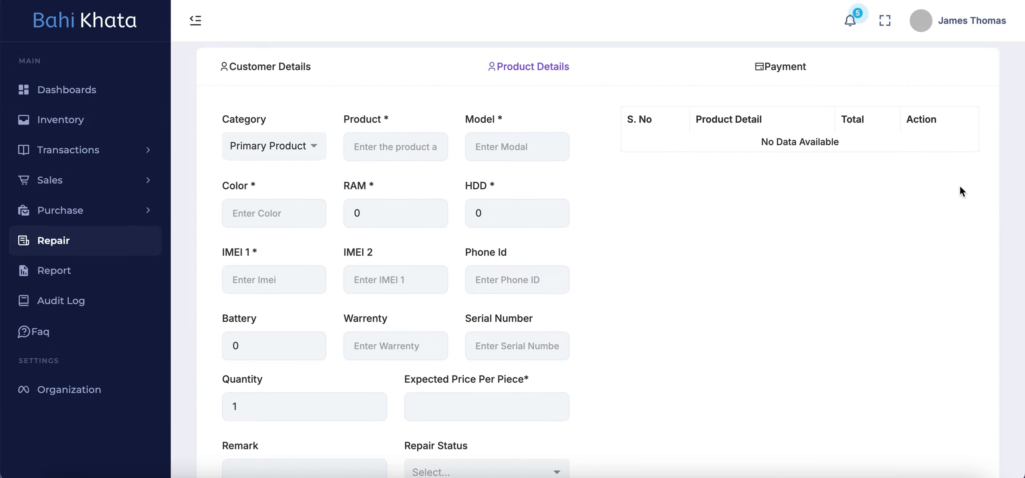
Step: Enter Pixel 12 as the product, 2025 as the model and White as the color
scroll(500, 265, "down", 5)
scroll(492, 268, "up", 5)
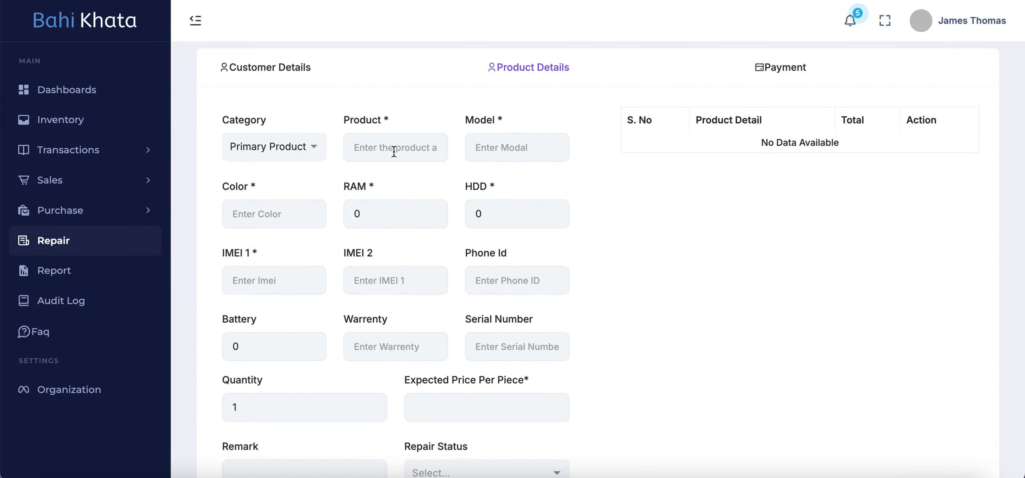
left_click(391, 147)
left_click(406, 260)
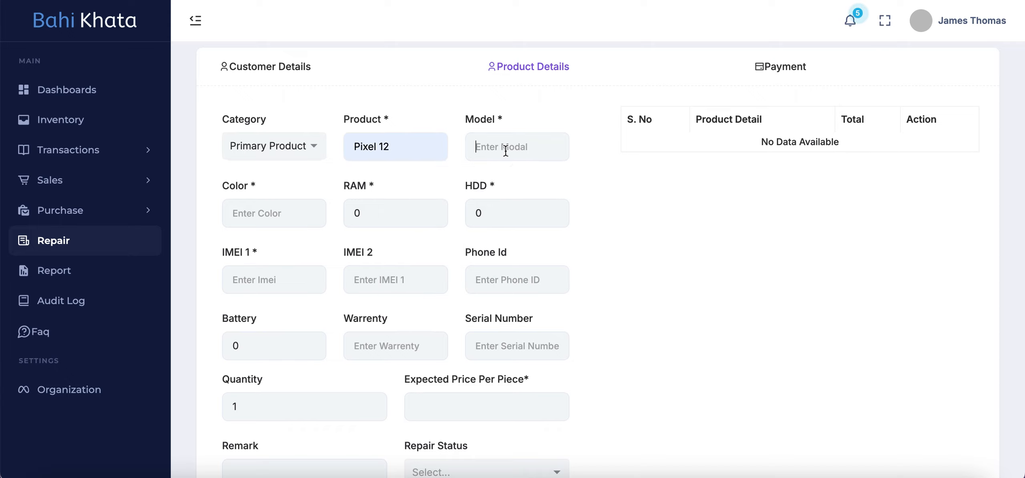
left_click(533, 147)
left_click(531, 205)
left_click(270, 218)
left_click(318, 267)
Step: Set the phone's RAM to 16 and HDD to 256
left_click(397, 211)
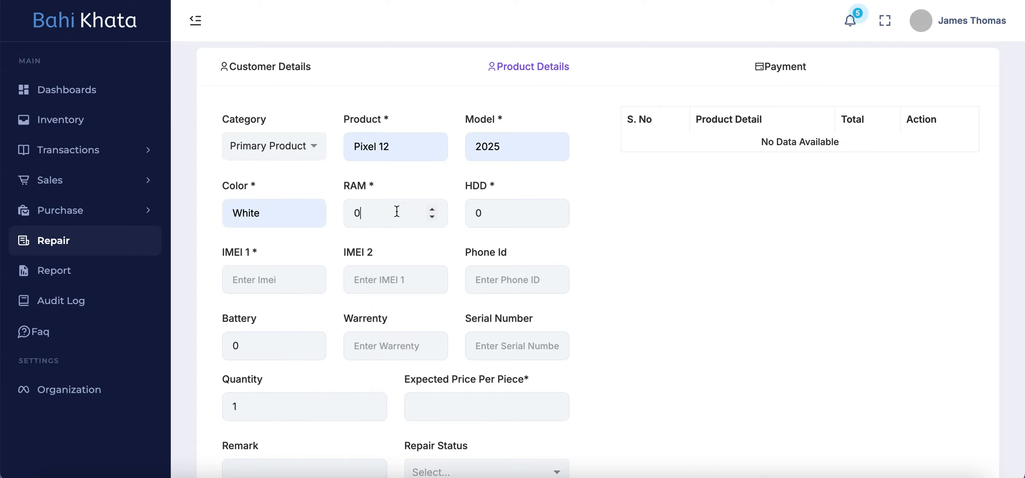
key("BackSpace")
type("16")
key("Tab")
type("256")
Step: Fill in the phone's IMEI 1 number using a previously used entry
left_click(253, 277)
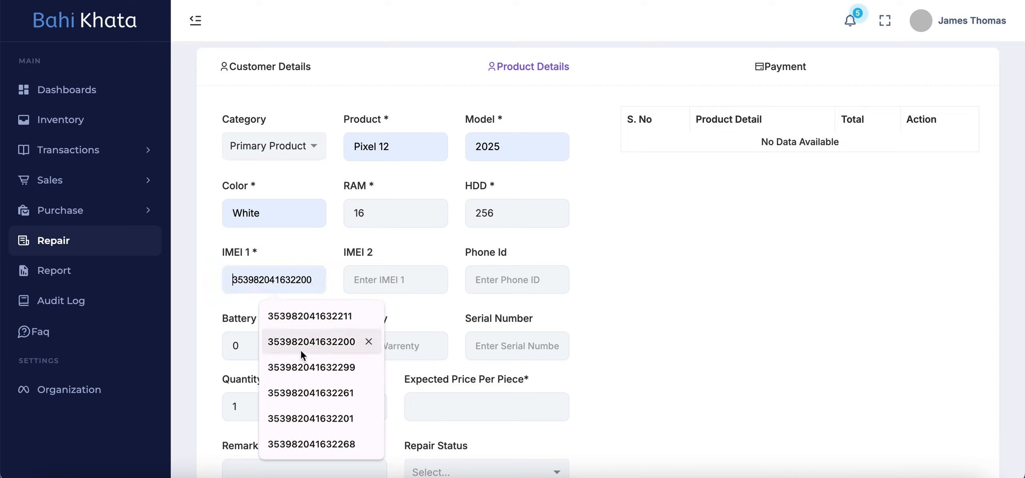
left_click(308, 388)
key("BackSpace")
key("BackSpace")
type("9")
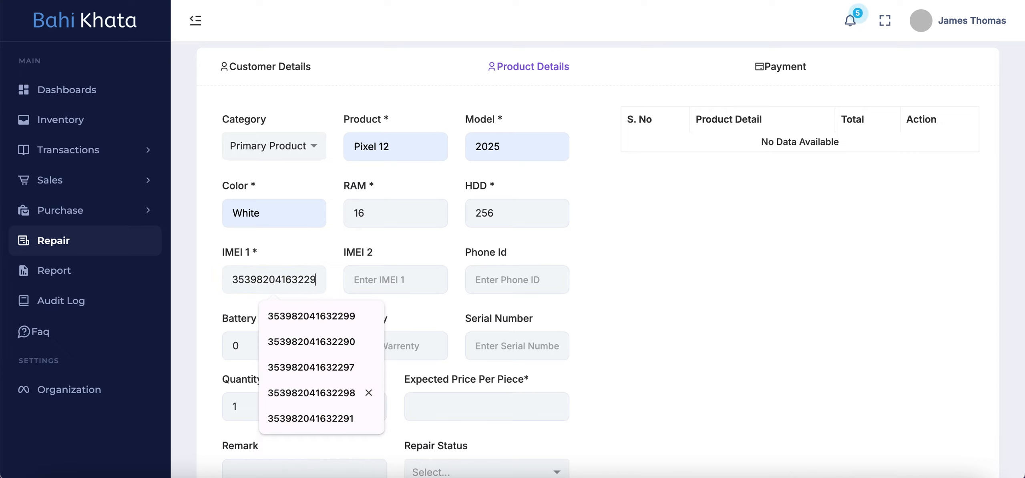
left_click(359, 385)
Step: Set the phone's battery to 90 and the quantity to 2
scroll(435, 315, "down", 3)
left_click(261, 215)
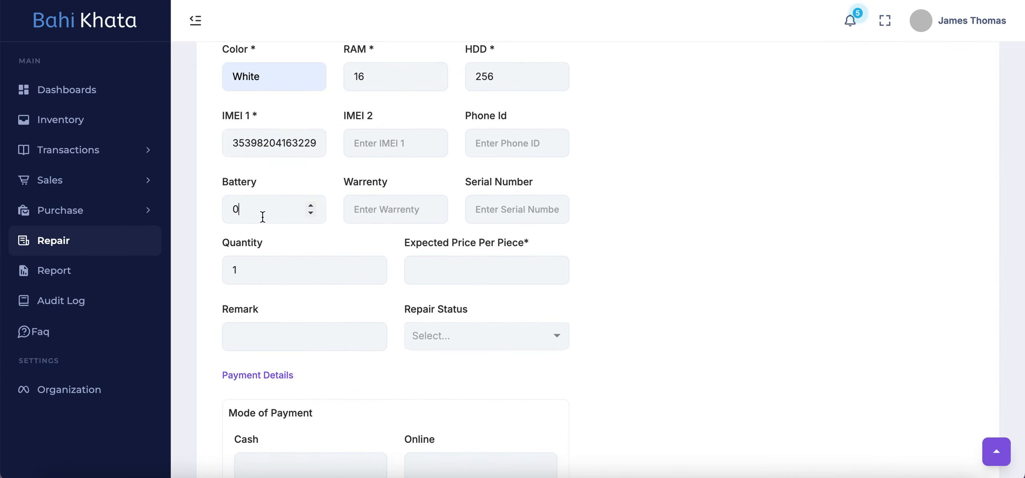
key("BackSpace")
type("90")
left_click(312, 270)
key("BackSpace")
type("2")
Step: Set the expected price per piece to 5000 and the repair status to Item Received
scroll(611, 289, "down", 1)
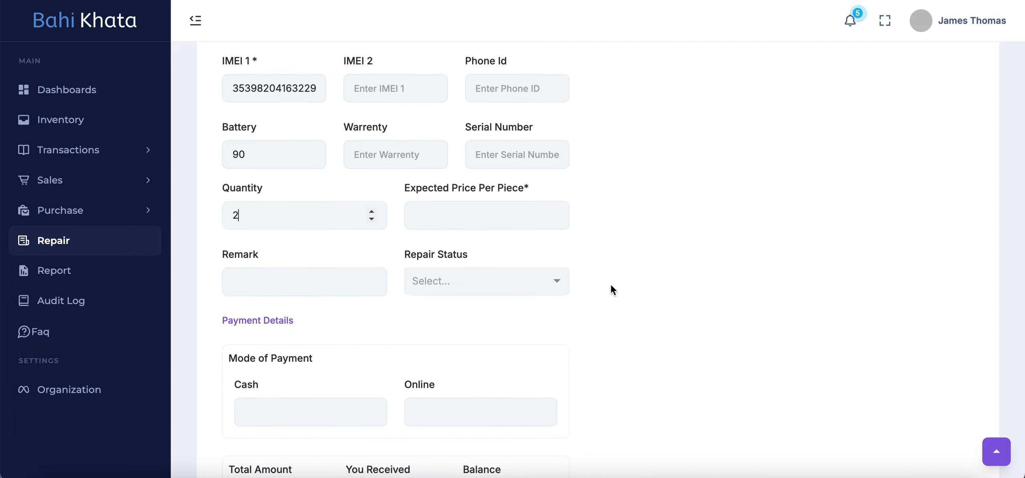
left_click(445, 214)
type("5000")
left_click(539, 283)
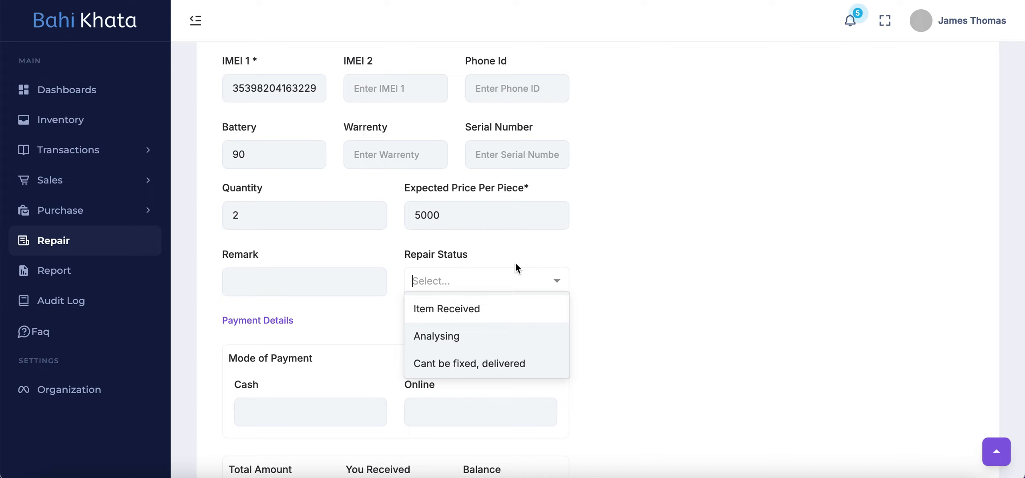
left_click(486, 312)
Step: Look through the available repair status options and keep Item Received selected
left_click(556, 284)
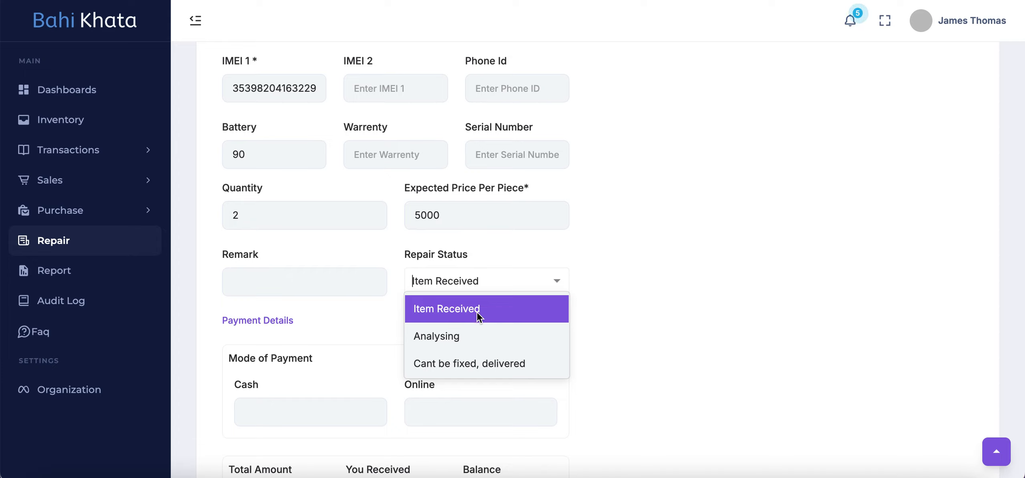
scroll(487, 345, "down", 1)
scroll(486, 345, "down", 2)
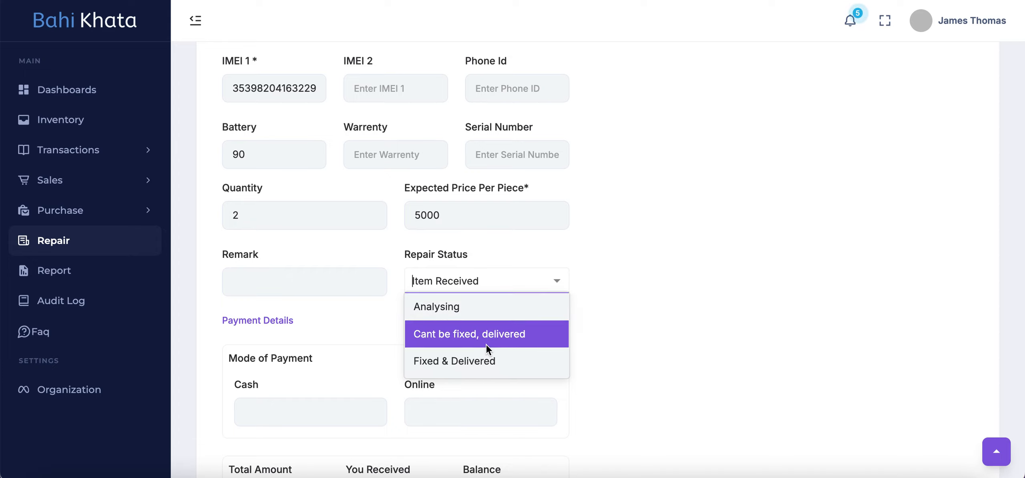
scroll(486, 344, "up", 3)
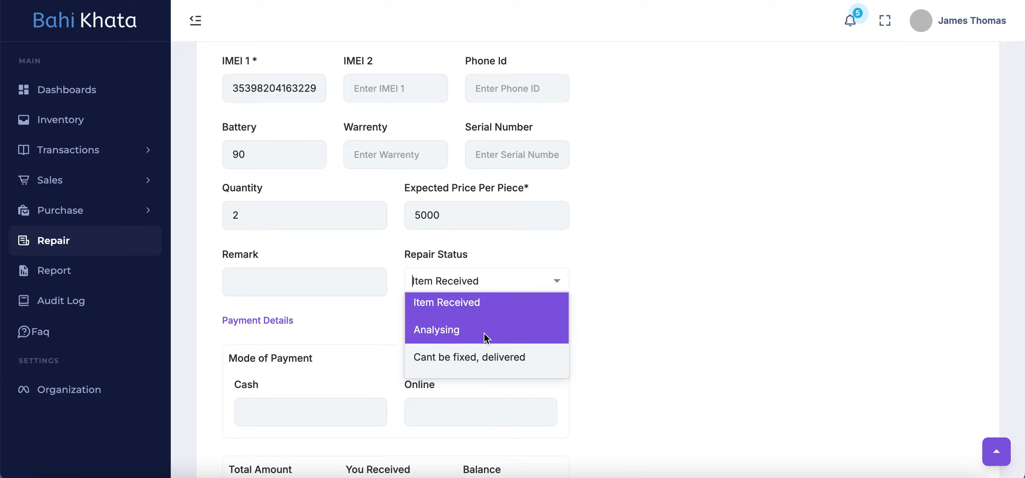
scroll(477, 335, "down", 1)
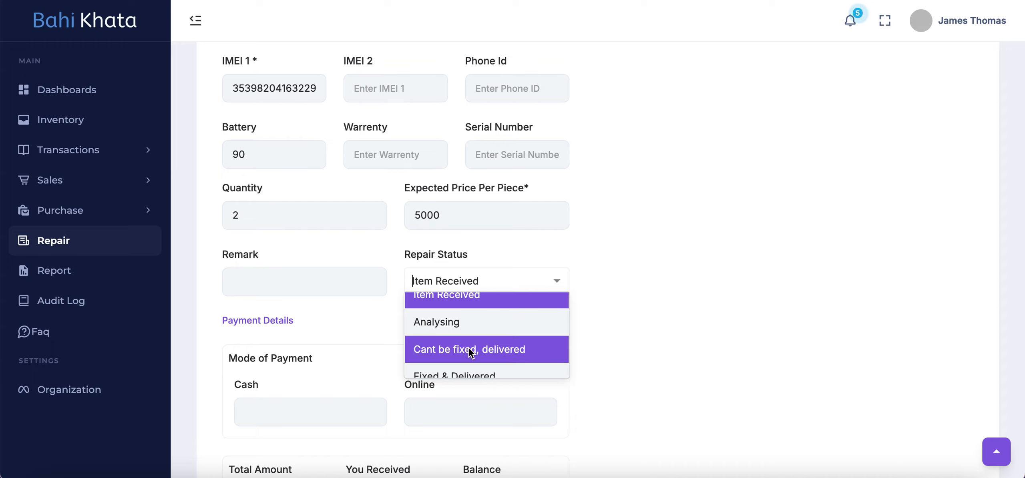
scroll(471, 347, "down", 1)
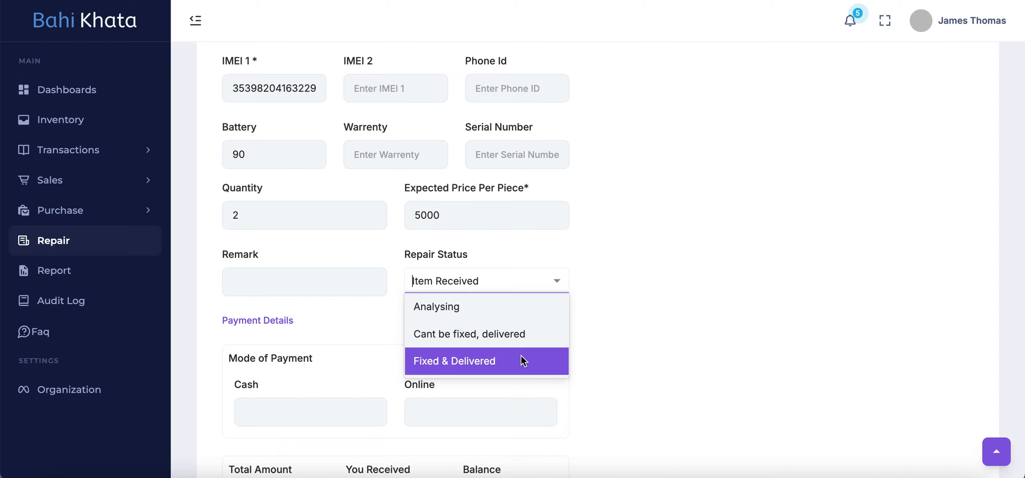
scroll(522, 359, "up", 1)
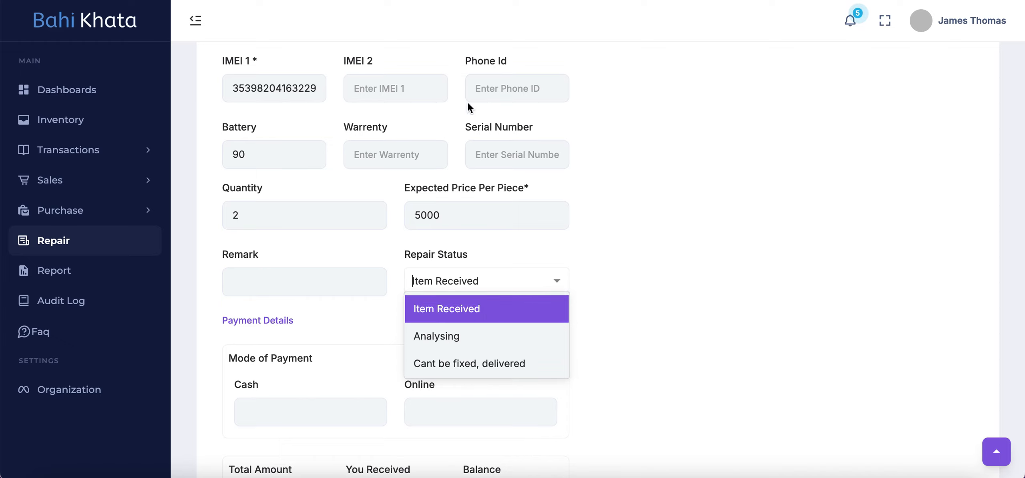
left_click(462, 309)
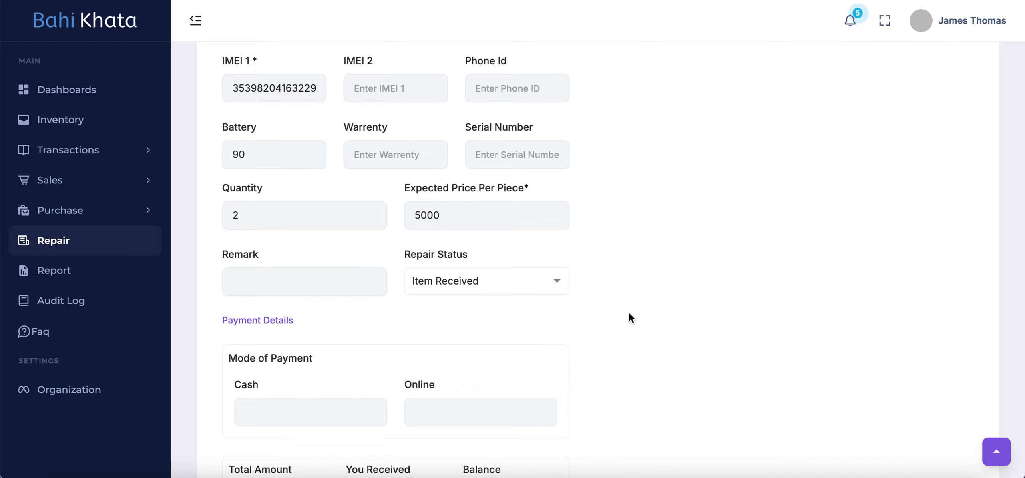
Step: Add the completed product to the repair without a cash or online payment and continue to the payment summary
scroll(629, 313, "down", 4)
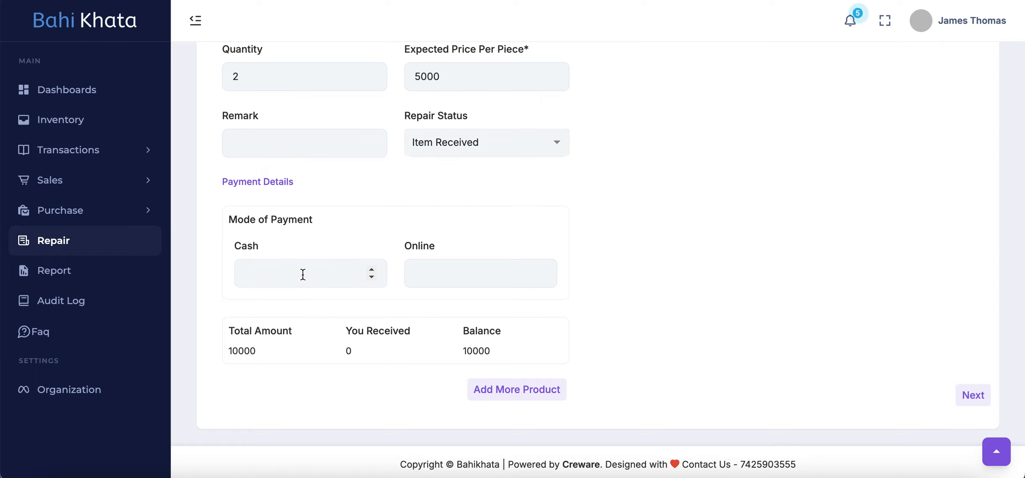
left_click(380, 272)
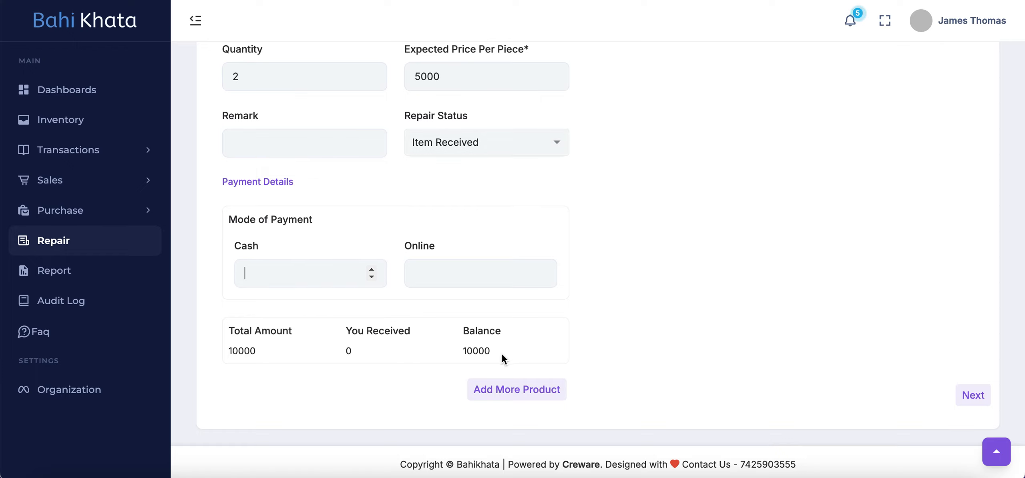
triple_click(470, 351)
scroll(529, 235, "up", 1)
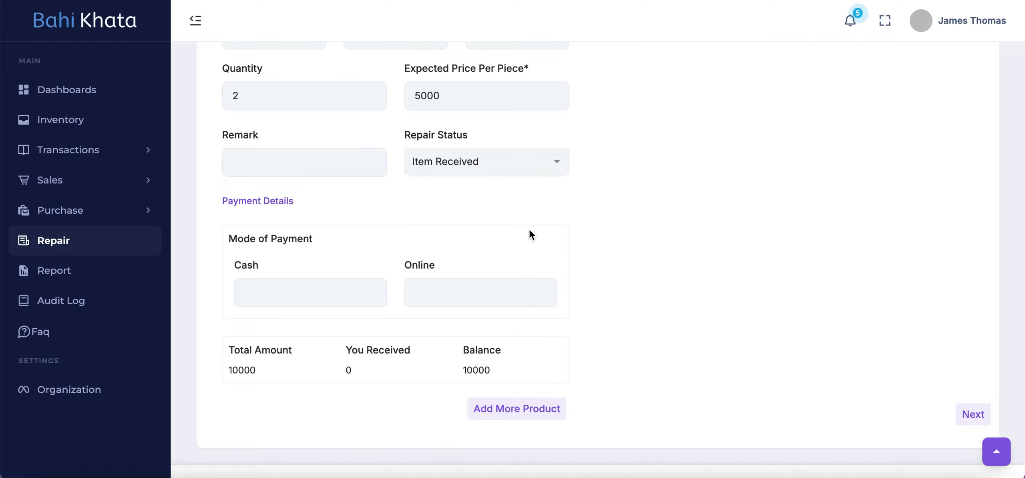
scroll(529, 231, "down", 1)
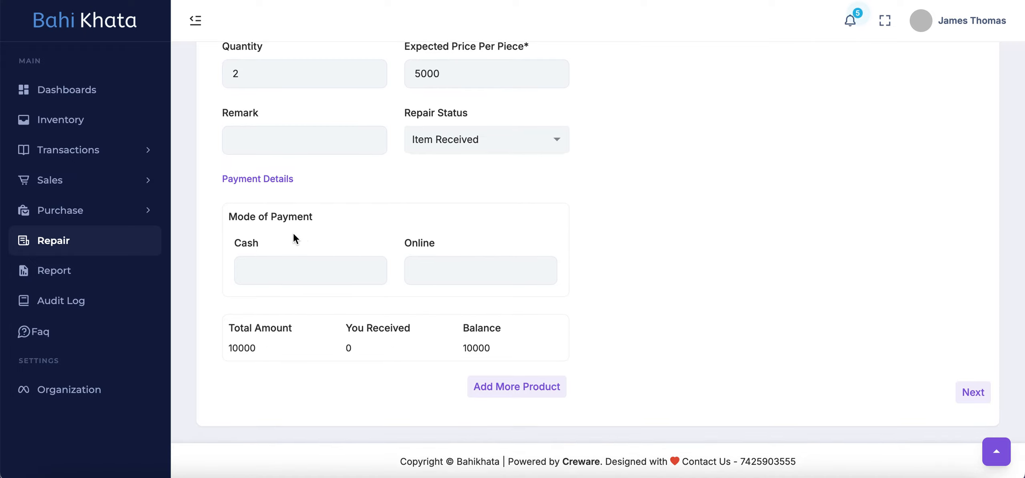
left_click(518, 387)
scroll(798, 262, "up", 4)
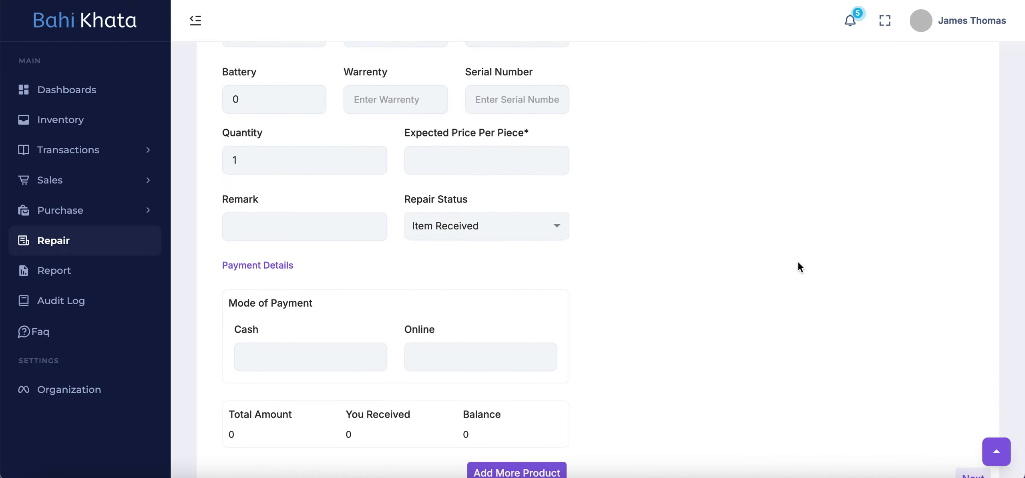
scroll(733, 204, "up", 10)
scroll(778, 381, "down", 12)
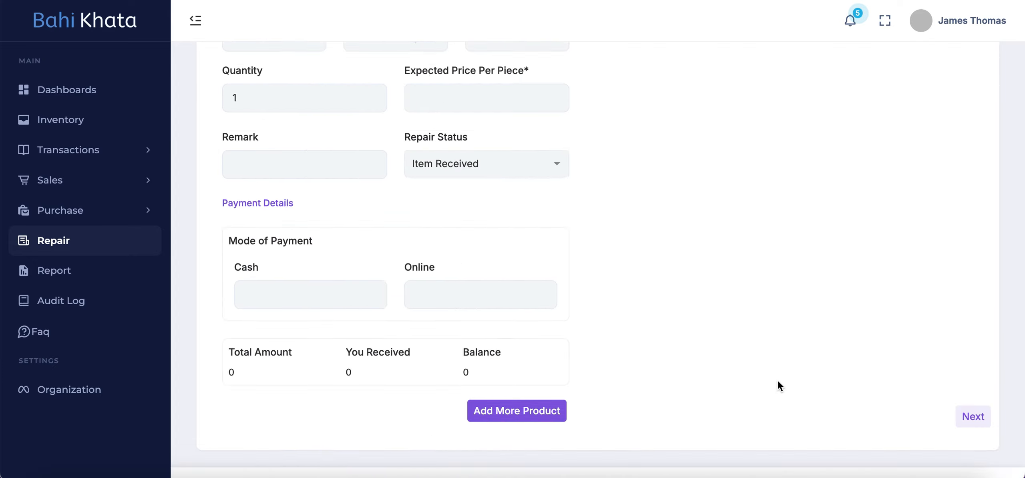
scroll(778, 381, "down", 2)
left_click(969, 358)
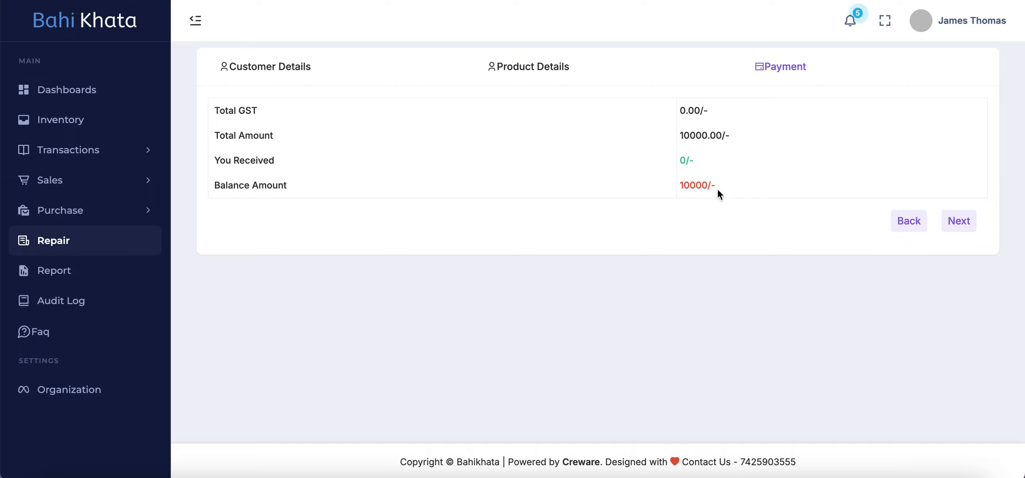
Step: Check the total and balance in the payment summary, and submit the repair with a generated invoice
left_click_drag(758, 132, 655, 132)
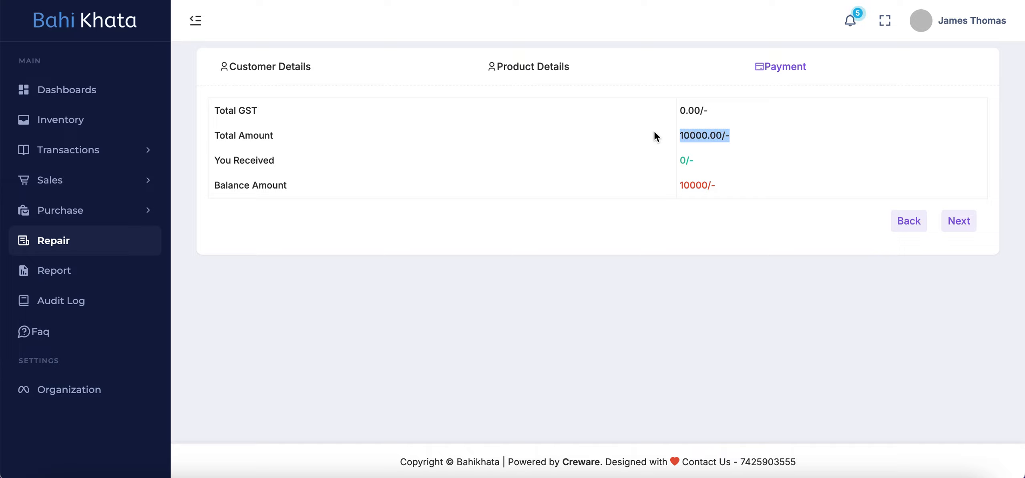
left_click(740, 168)
left_click_drag(724, 180, 629, 182)
left_click(756, 192)
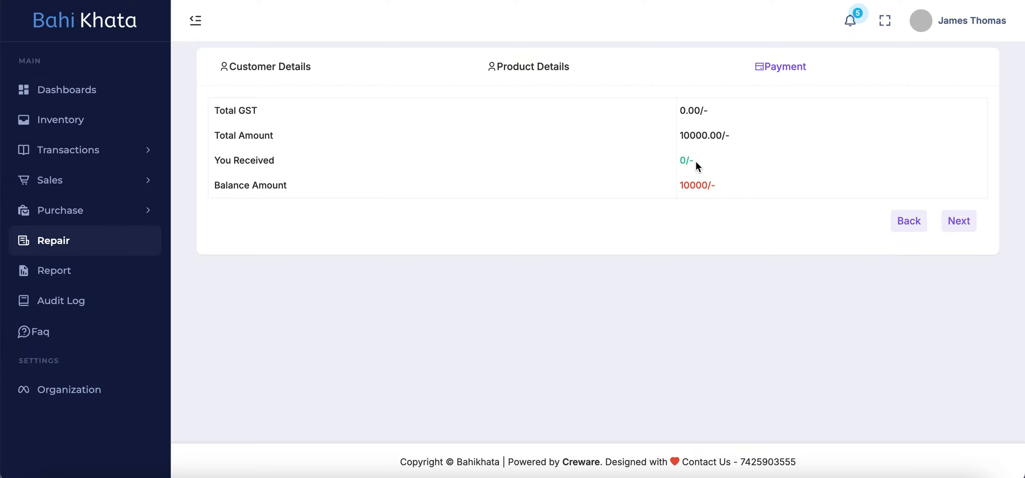
left_click(963, 218)
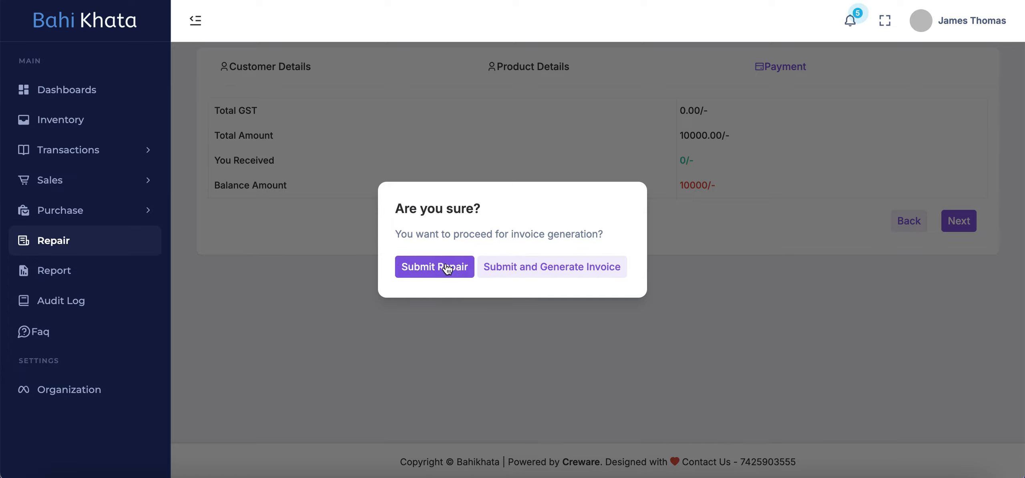
left_click(559, 275)
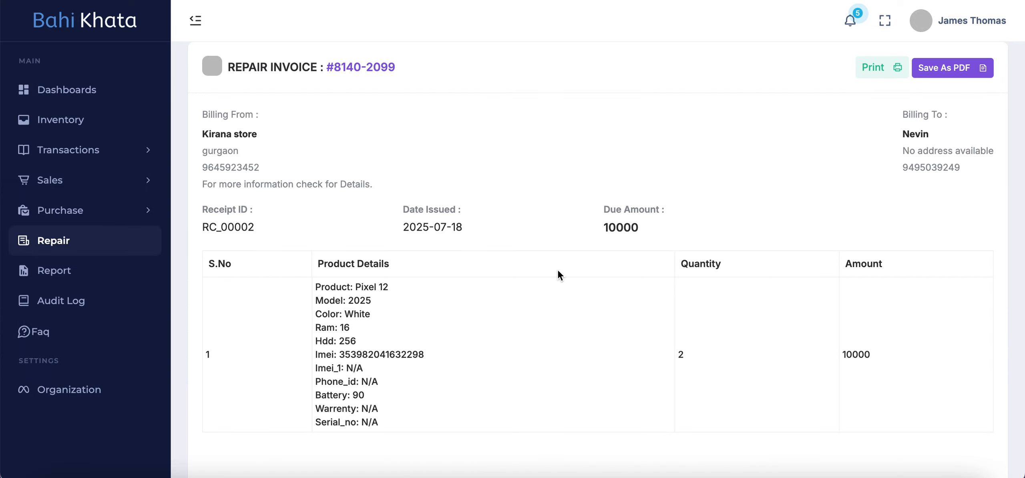
scroll(641, 284, "down", 10)
scroll(575, 215, "up", 10)
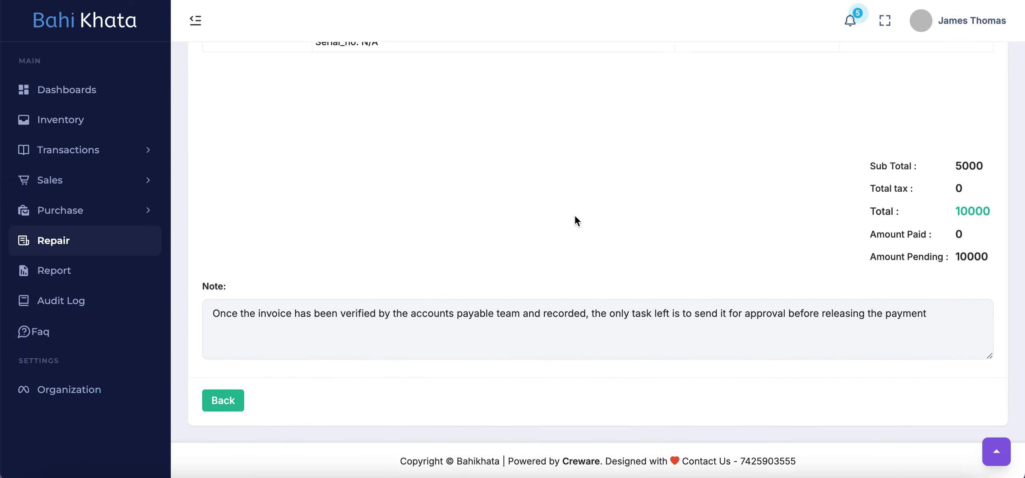
Step: Review the generated repair invoice from billing details to totals and note, and return to the repair list
scroll(491, 314, "down", 1)
scroll(491, 314, "up", 1)
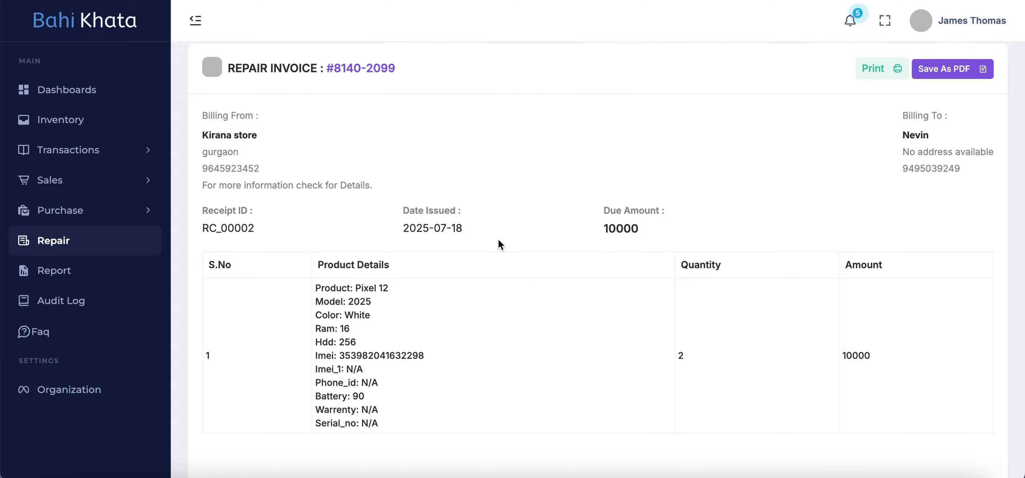
scroll(562, 281, "down", 10)
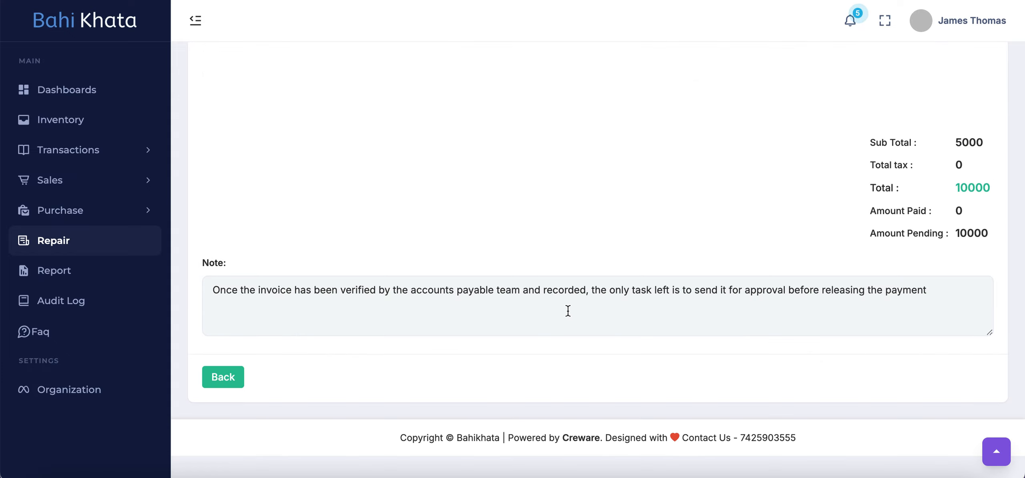
scroll(548, 201, "up", 10)
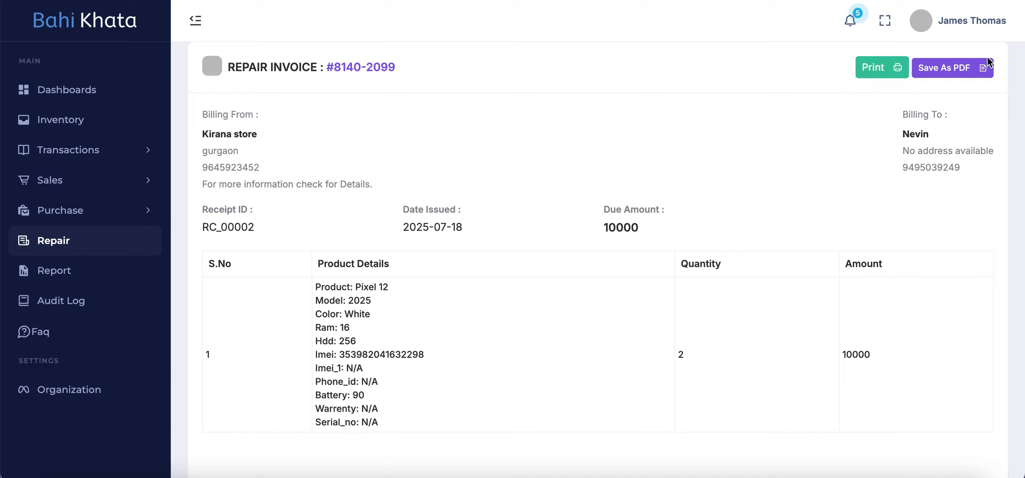
scroll(642, 129, "down", 10)
left_click(219, 394)
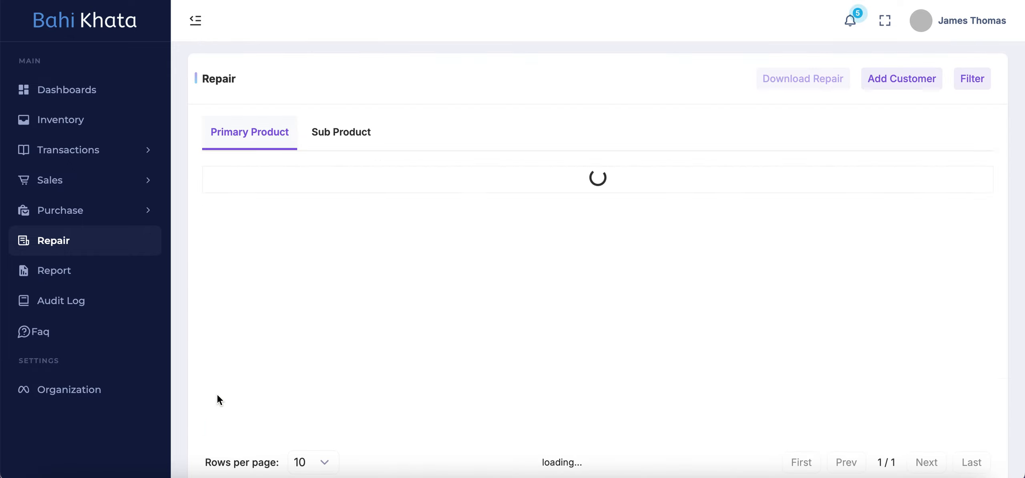
Step: Examine the Pixel 12 repair entry across all columns including its invoice status, and view the sub-product repairs before returning to primary products
scroll(561, 248, "left", 1)
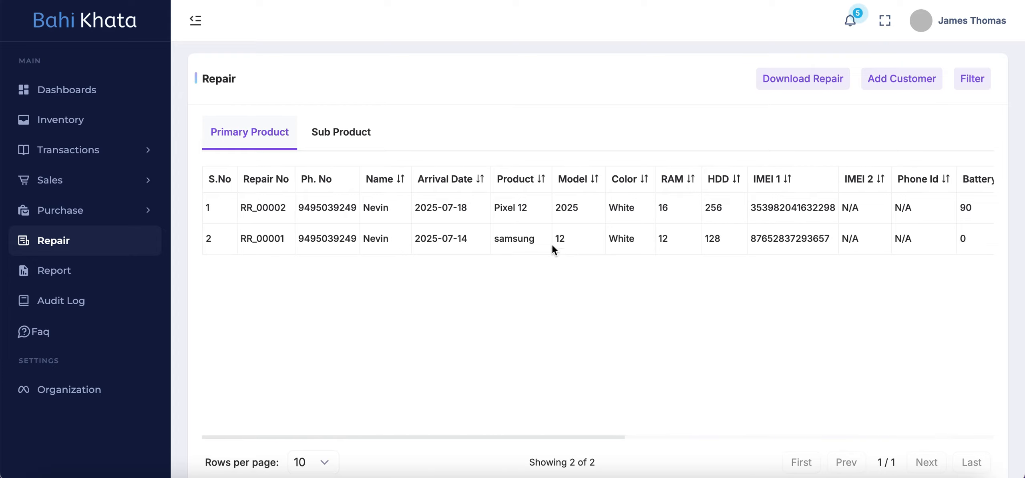
left_click_drag(530, 211, 492, 209)
left_click(571, 229)
scroll(570, 229, "right", 10)
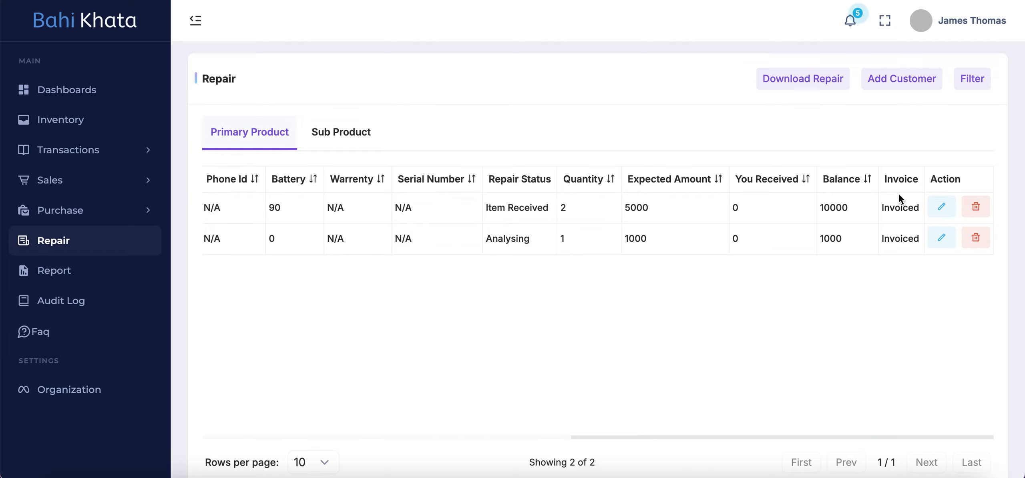
left_click_drag(918, 206, 881, 205)
left_click(697, 240)
scroll(696, 239, "left", 10)
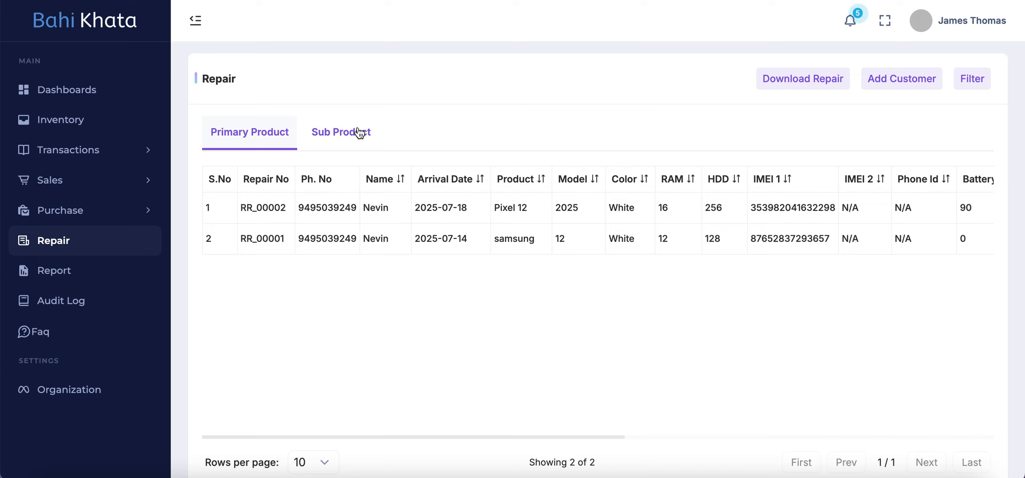
left_click(345, 135)
left_click(266, 137)
Step: Filter the repair list by the customer's name, and clear the filter again
left_click(962, 79)
left_click(403, 240)
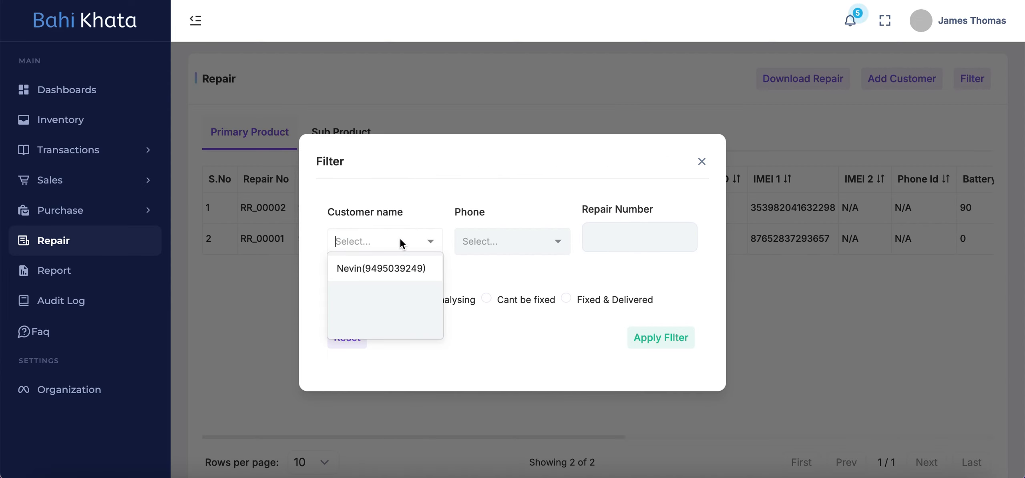
type("nevin")
left_click(385, 274)
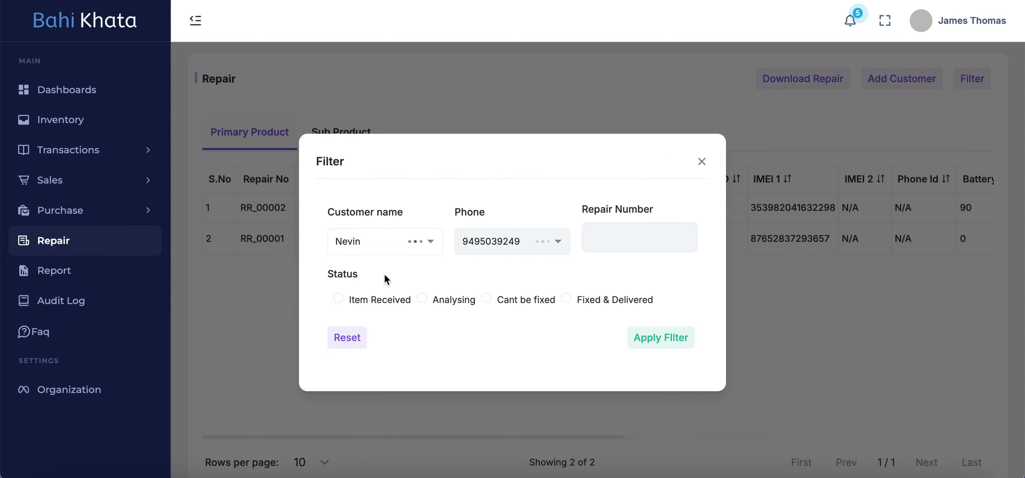
left_click(671, 342)
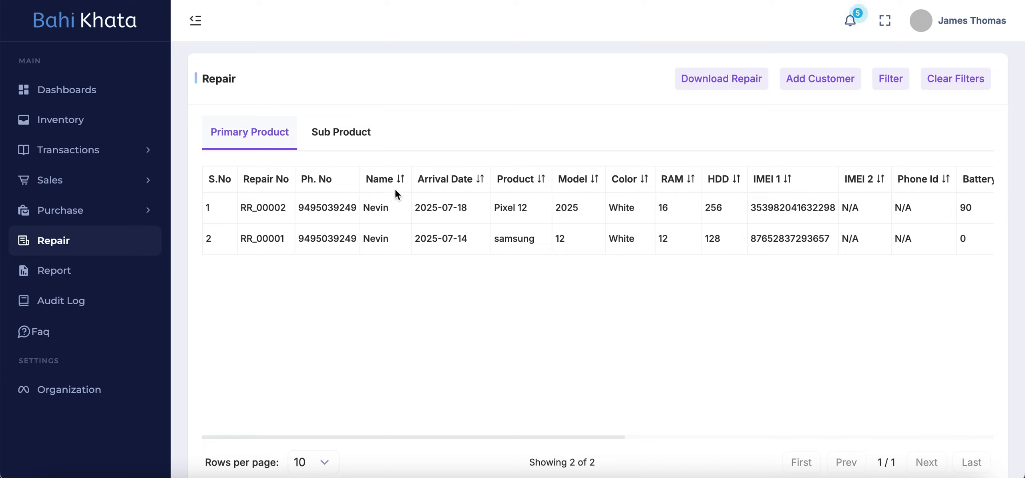
left_click(953, 80)
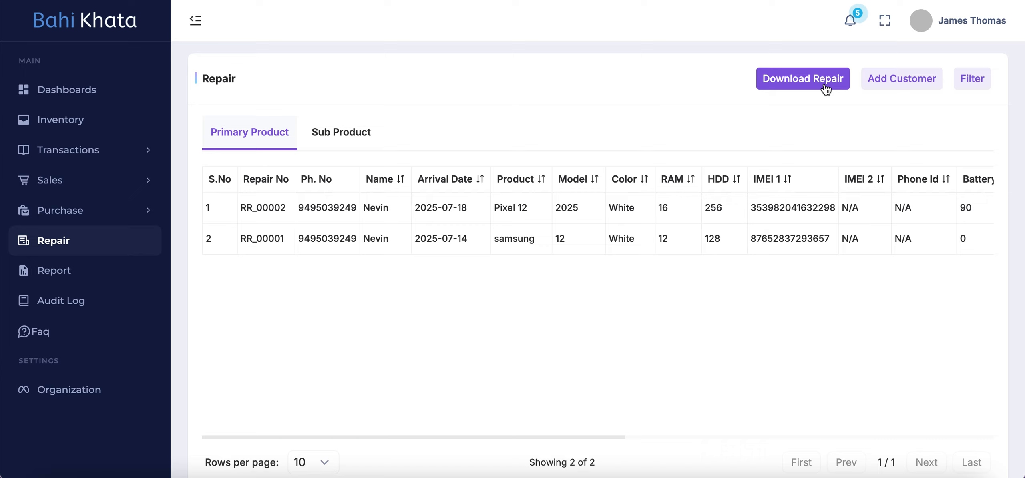
Step: Download the repair list as a spreadsheet and check its exported customer, status and amount columns
left_click(800, 82)
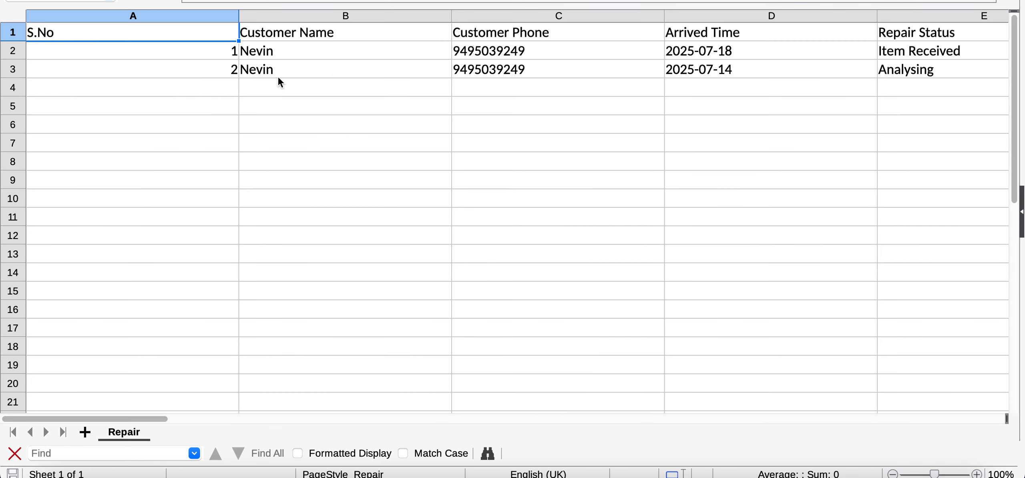
scroll(344, 75, "right", 2)
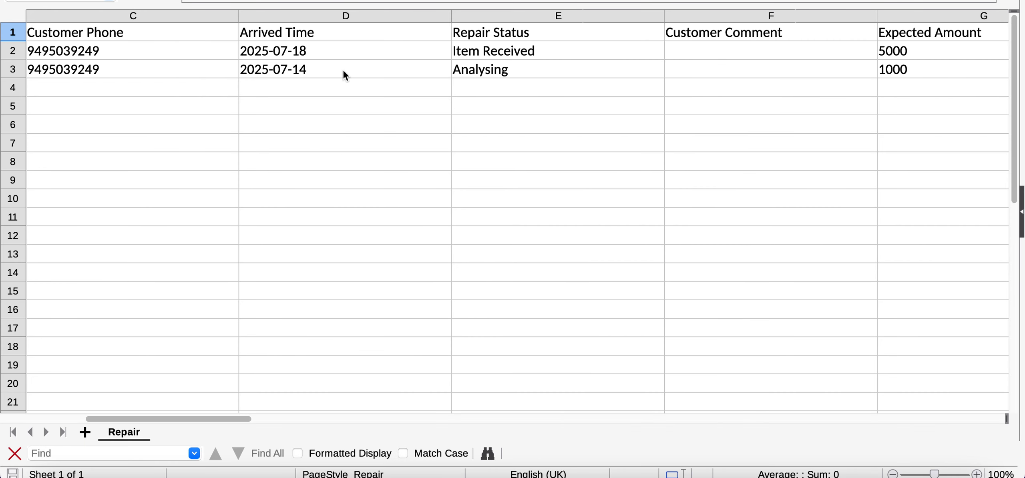
scroll(458, 56, "left", 1)
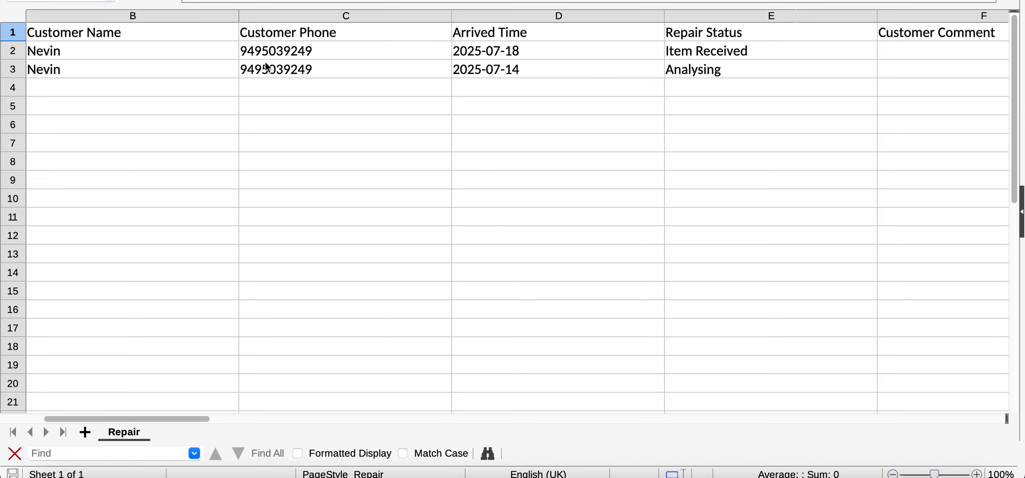
scroll(361, 60, "left", 1)
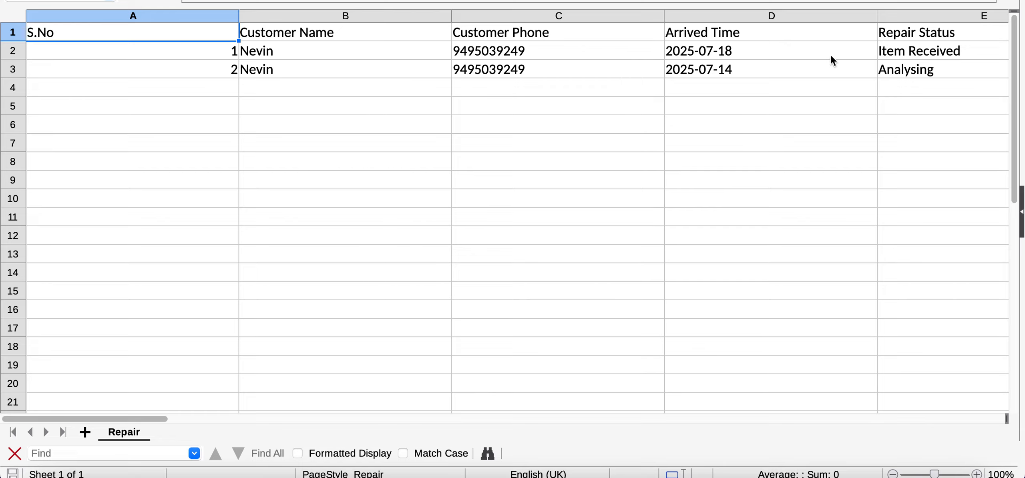
Step: Switch back to Bahi Khata in the browser and look over the primary product repairs, including their balance, invoice and action columns
key("ctrl+Up")
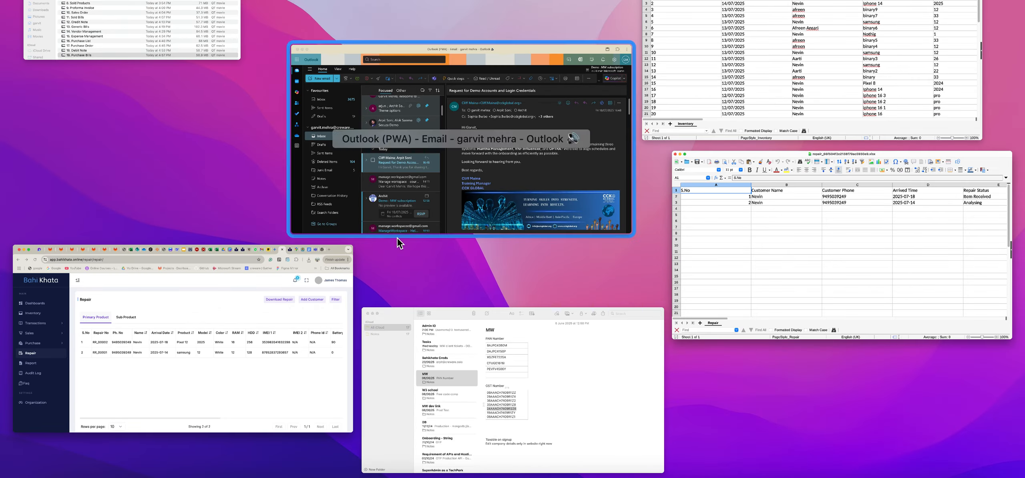
left_click(312, 333)
scroll(595, 323, "right", 1)
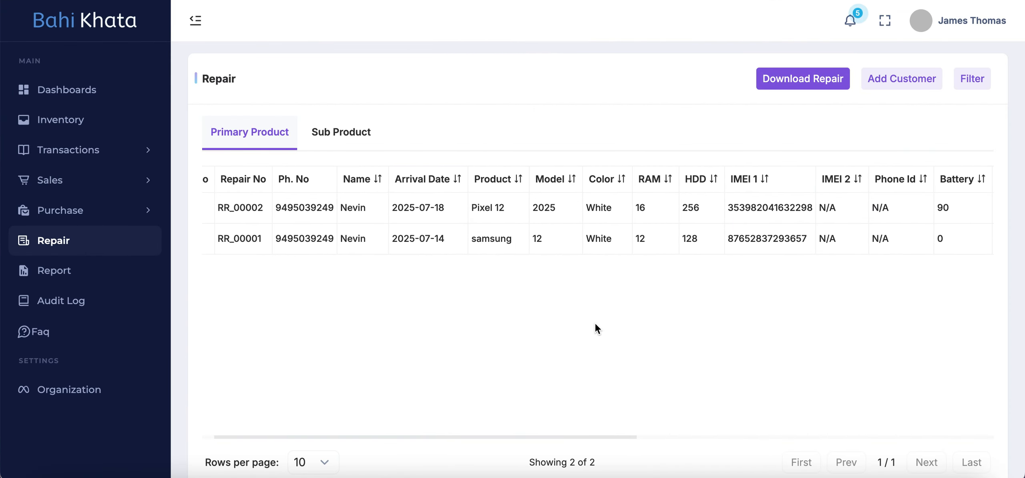
scroll(595, 324, "left", 1)
scroll(521, 332, "down", 3)
scroll(575, 314, "up", 3)
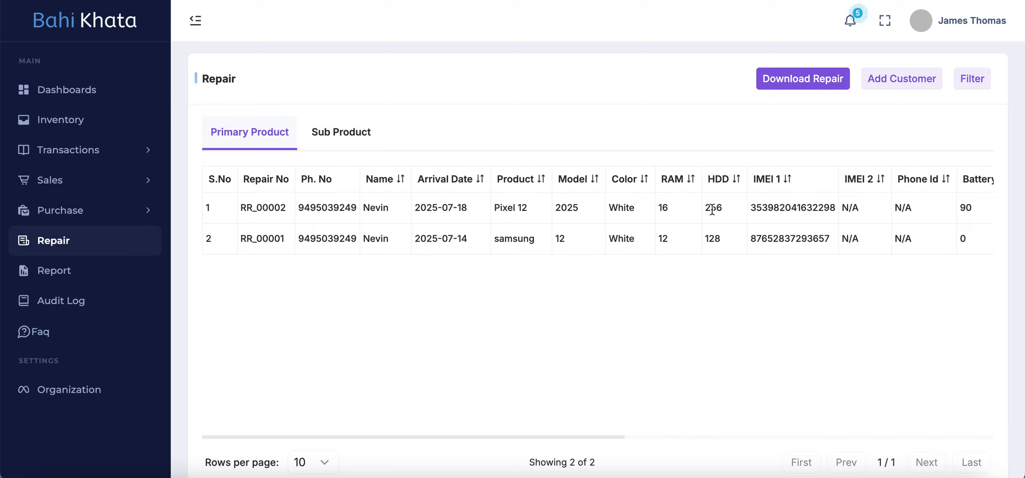
scroll(735, 238, "right", 10)
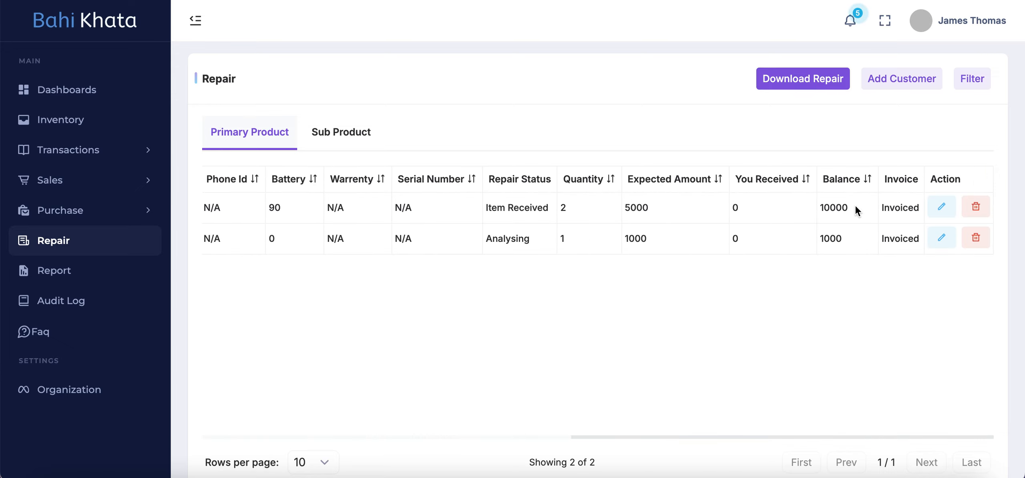
scroll(369, 296, "down", 1)
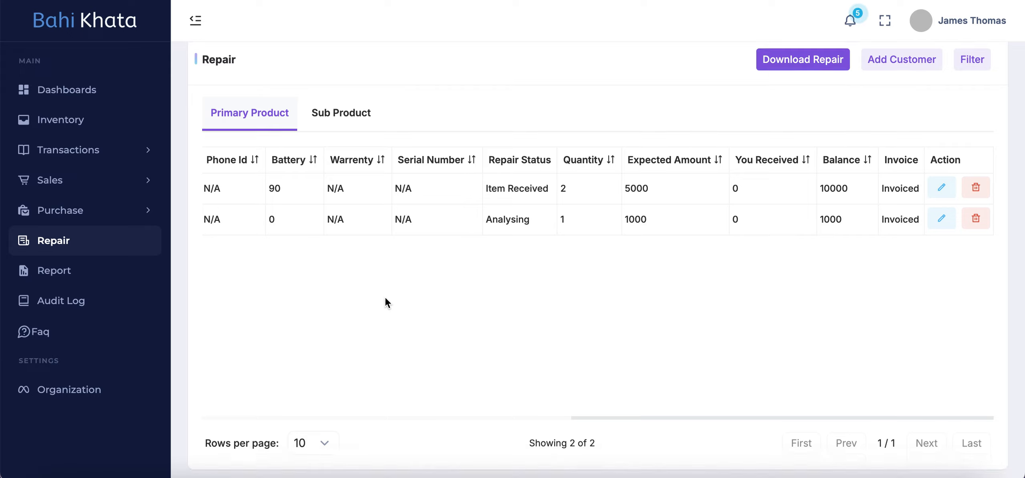